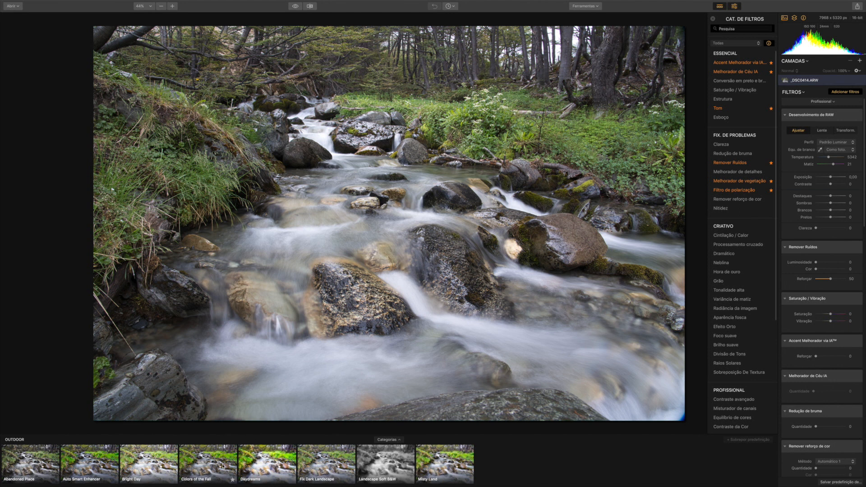
- Apply the Colors of the Fall preset at an overall filter amount of 46 and set the Melhorador de vegetação Quantidade to 27
{"action": "left_click", "coordinate": [221, 467]}
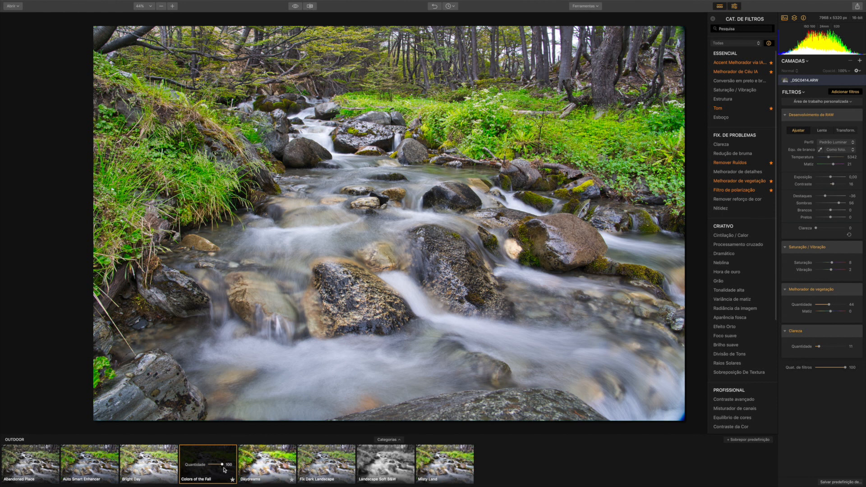
{"action": "left_click_drag", "start_coordinate": [222, 465], "coordinate": [213, 466]}
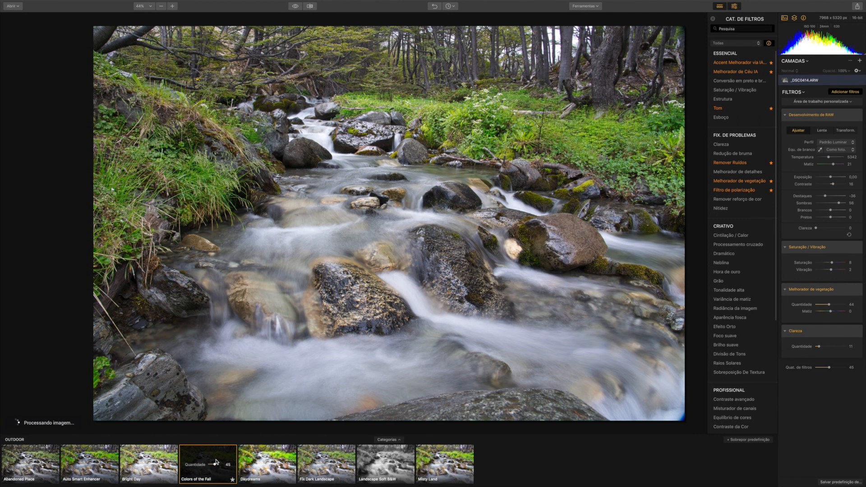
{"action": "left_click_drag", "start_coordinate": [215, 465], "coordinate": [214, 465]}
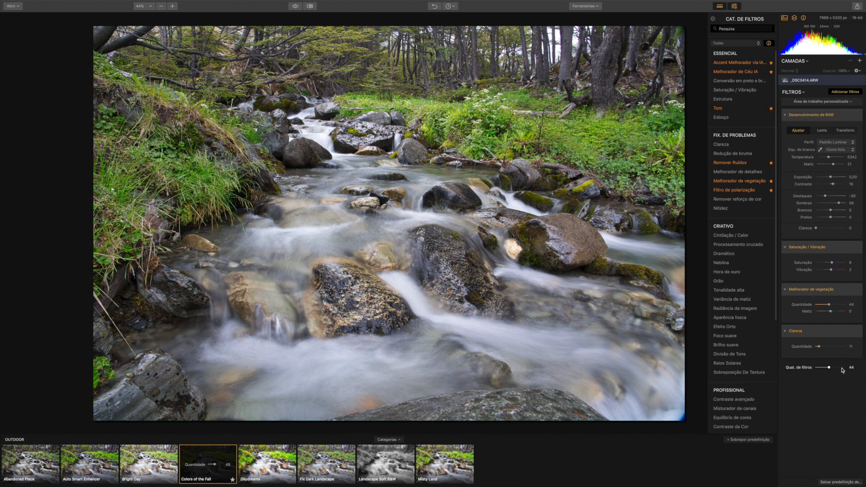
{"action": "mouse_move", "coordinate": [830, 368]}
{"action": "left_mouse_down"}
{"action": "mouse_move", "coordinate": [818, 368]}
{"action": "mouse_move", "coordinate": [841, 368]}
{"action": "mouse_move", "coordinate": [831, 369]}
{"action": "left_mouse_up"}
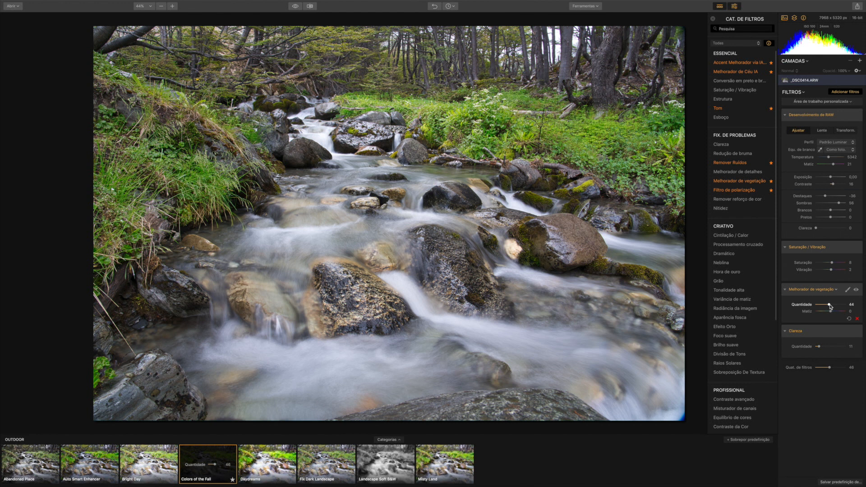
{"action": "mouse_move", "coordinate": [829, 307]}
{"action": "left_mouse_down"}
{"action": "mouse_move", "coordinate": [807, 308]}
{"action": "mouse_move", "coordinate": [824, 307]}
{"action": "left_mouse_up"}
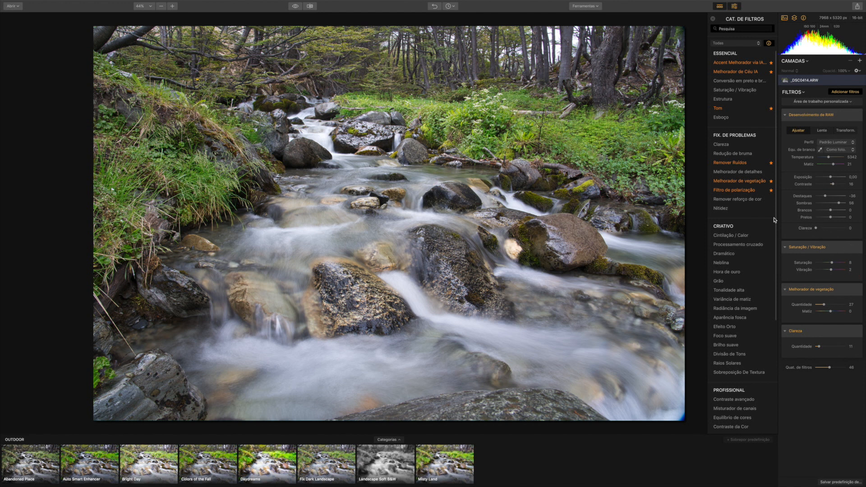
- Add the Raios Solares filter from the creative filters in the catalogue
{"action": "mouse_move", "coordinate": [744, 349]}
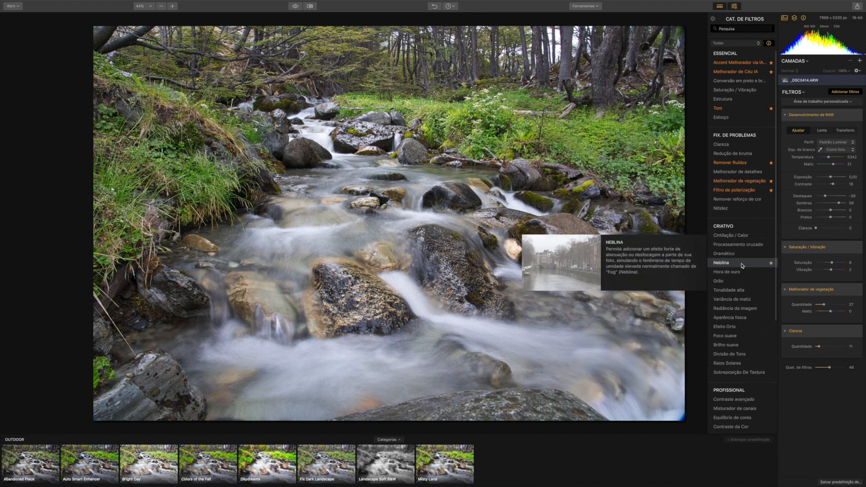
{"action": "mouse_move", "coordinate": [739, 254]}
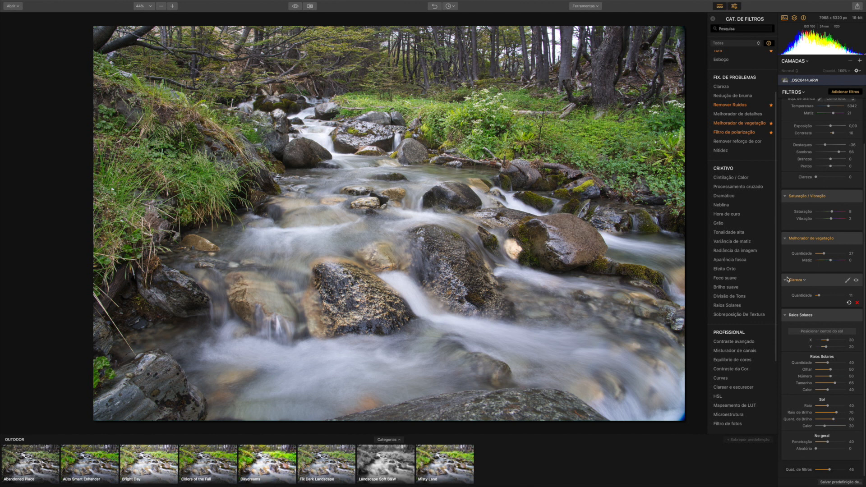
{"action": "mouse_move", "coordinate": [754, 318]}
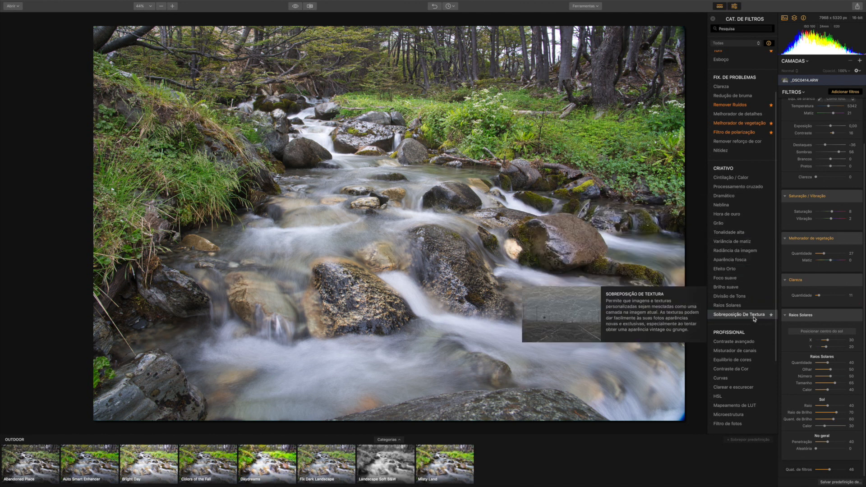
{"action": "mouse_move", "coordinate": [744, 245]}
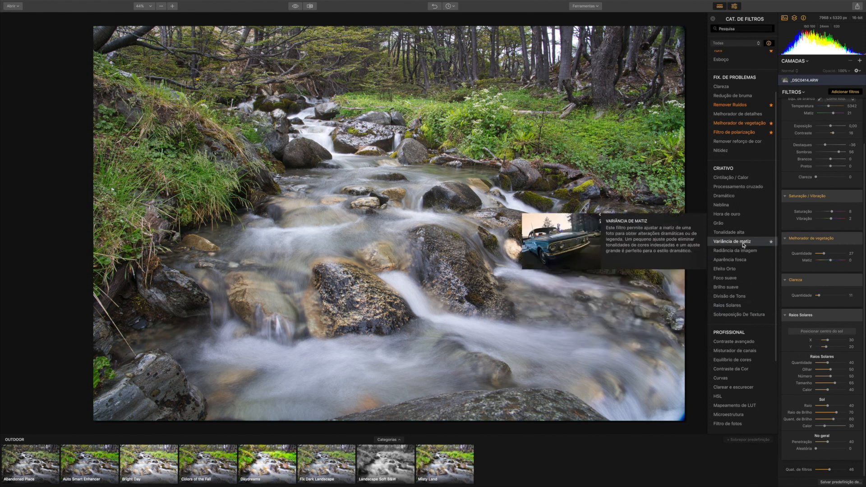
- Add the Foco suave filter with Quantidade 46 and Brilho -43
{"action": "left_click", "coordinate": [726, 280]}
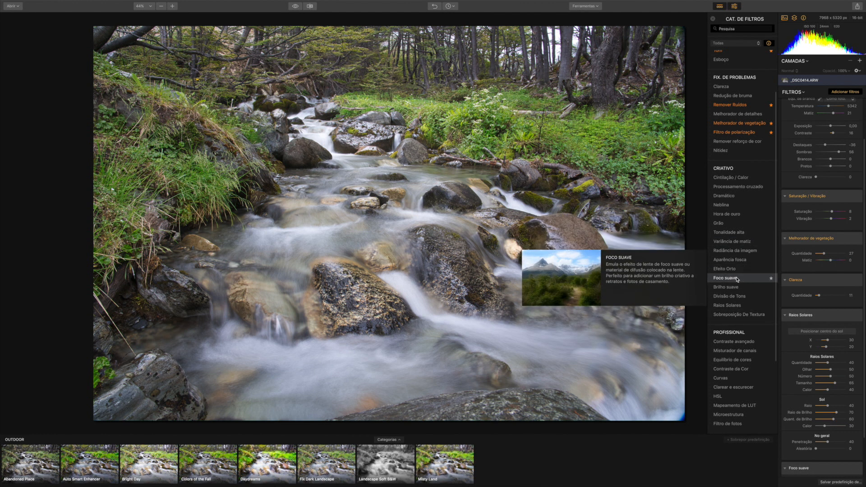
{"action": "scroll", "coordinate": [844, 311], "scroll_direction": "down", "scroll_amount": 3}
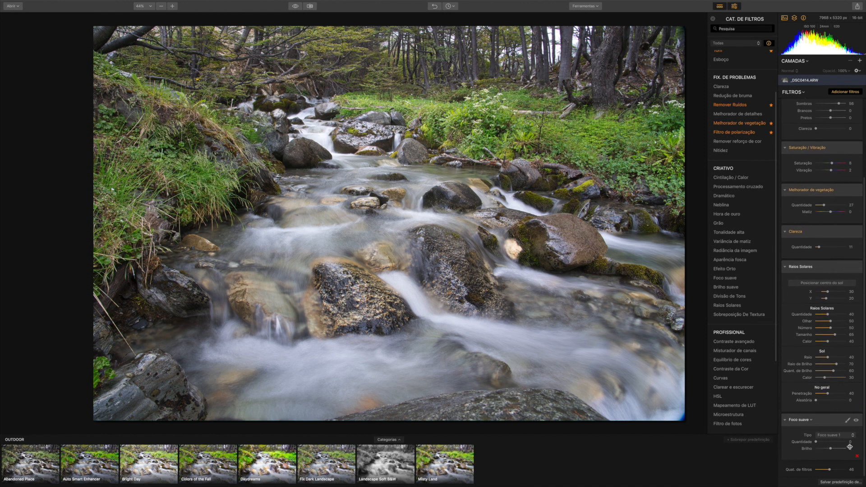
{"action": "mouse_move", "coordinate": [816, 441]}
{"action": "left_mouse_down"}
{"action": "mouse_move", "coordinate": [832, 444]}
{"action": "mouse_move", "coordinate": [825, 450]}
{"action": "left_mouse_up"}
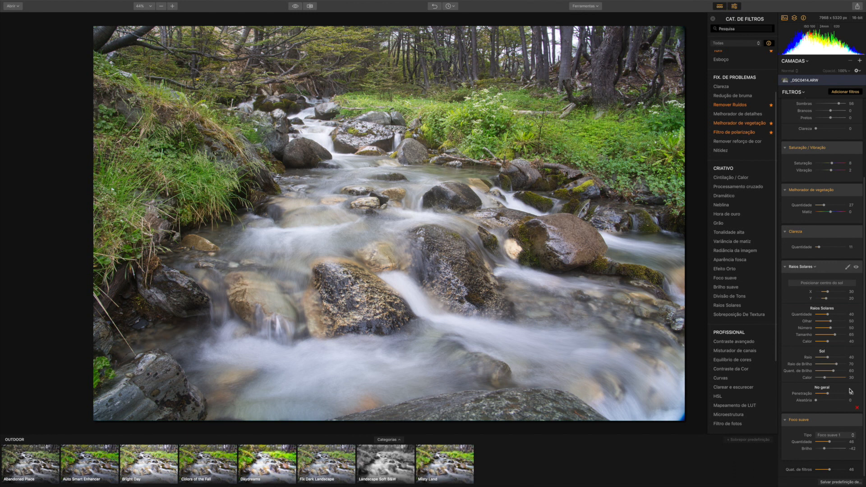
- Paint a brush mask over the flowing water to limit the Foco suave effect to the stream
{"action": "left_click", "coordinate": [847, 419]}
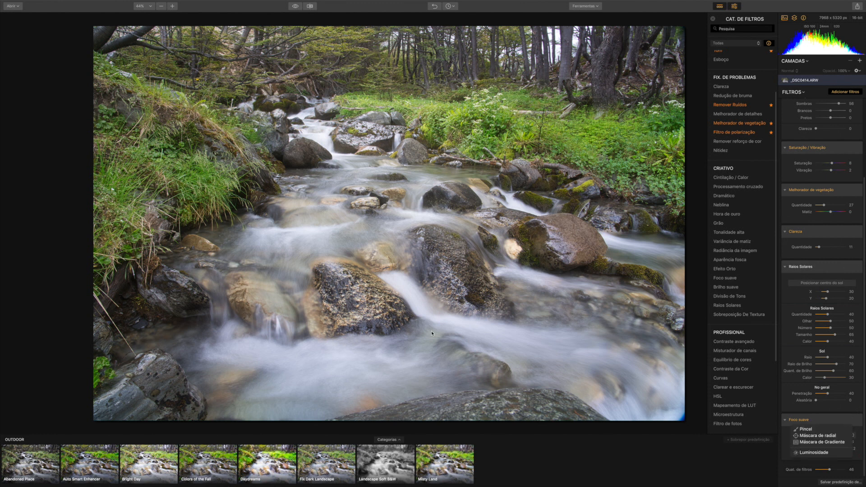
{"action": "left_click", "coordinate": [826, 430]}
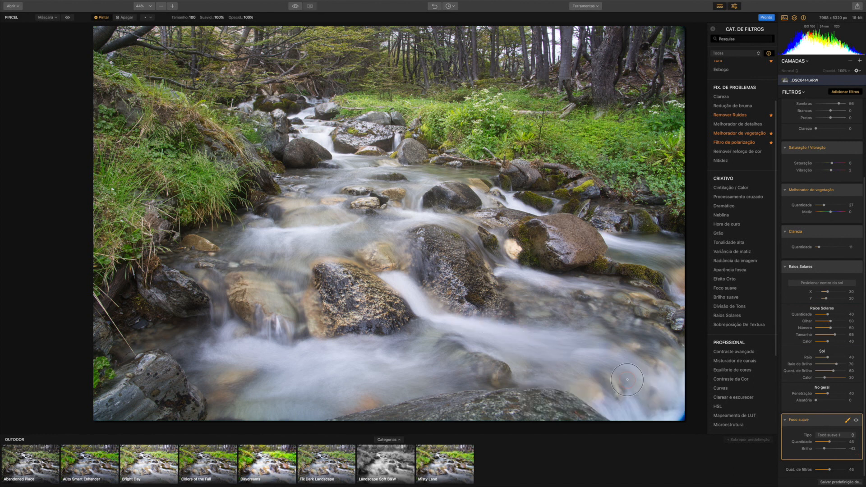
{"action": "mouse_move", "coordinate": [481, 335]}
{"action": "left_mouse_down"}
{"action": "mouse_move", "coordinate": [611, 369]}
{"action": "mouse_move", "coordinate": [405, 327]}
{"action": "mouse_move", "coordinate": [642, 376]}
{"action": "mouse_move", "coordinate": [424, 321]}
{"action": "mouse_move", "coordinate": [403, 283]}
{"action": "mouse_move", "coordinate": [409, 354]}
{"action": "mouse_move", "coordinate": [343, 362]}
{"action": "mouse_move", "coordinate": [355, 379]}
{"action": "mouse_move", "coordinate": [311, 402]}
{"action": "mouse_move", "coordinate": [243, 417]}
{"action": "mouse_move", "coordinate": [269, 379]}
{"action": "mouse_move", "coordinate": [234, 332]}
{"action": "mouse_move", "coordinate": [193, 327]}
{"action": "mouse_move", "coordinate": [246, 351]}
{"action": "mouse_move", "coordinate": [245, 412]}
{"action": "mouse_move", "coordinate": [224, 356]}
{"action": "mouse_move", "coordinate": [192, 338]}
{"action": "mouse_move", "coordinate": [208, 285]}
{"action": "mouse_move", "coordinate": [233, 298]}
{"action": "mouse_move", "coordinate": [315, 231]}
{"action": "mouse_move", "coordinate": [353, 240]}
{"action": "mouse_move", "coordinate": [433, 216]}
{"action": "mouse_move", "coordinate": [487, 248]}
{"action": "mouse_move", "coordinate": [376, 222]}
{"action": "mouse_move", "coordinate": [304, 192]}
{"action": "mouse_move", "coordinate": [355, 166]}
{"action": "mouse_move", "coordinate": [449, 174]}
{"action": "mouse_move", "coordinate": [335, 150]}
{"action": "mouse_move", "coordinate": [317, 123]}
{"action": "mouse_move", "coordinate": [447, 208]}
{"action": "mouse_move", "coordinate": [602, 269]}
{"action": "mouse_move", "coordinate": [606, 245]}
{"action": "mouse_move", "coordinate": [655, 255]}
{"action": "mouse_move", "coordinate": [640, 249]}
{"action": "mouse_move", "coordinate": [491, 294]}
{"action": "mouse_move", "coordinate": [479, 203]}
{"action": "mouse_move", "coordinate": [490, 182]}
{"action": "mouse_move", "coordinate": [359, 168]}
{"action": "mouse_move", "coordinate": [298, 178]}
{"action": "mouse_move", "coordinate": [335, 182]}
{"action": "mouse_move", "coordinate": [254, 266]}
{"action": "mouse_move", "coordinate": [242, 241]}
{"action": "mouse_move", "coordinate": [174, 267]}
{"action": "left_mouse_up"}
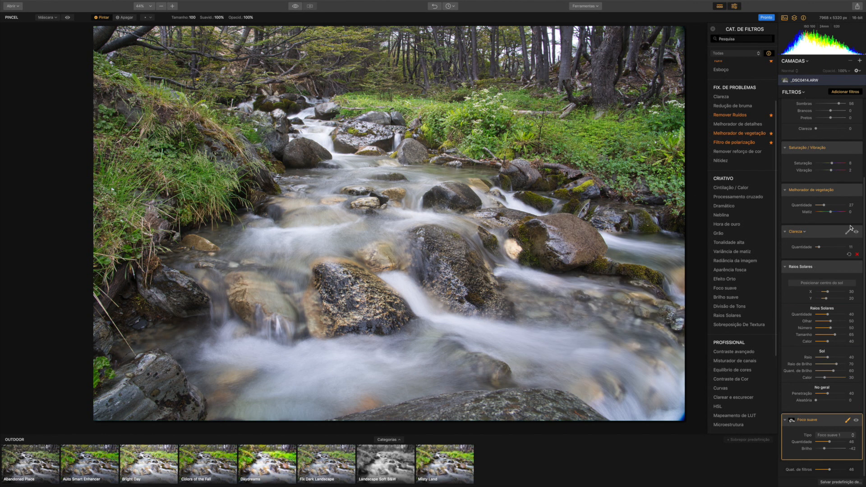
- Try switching the photo layer's filter workspace to Paisagem
{"action": "scroll", "coordinate": [850, 229], "scroll_direction": "up", "scroll_amount": 5}
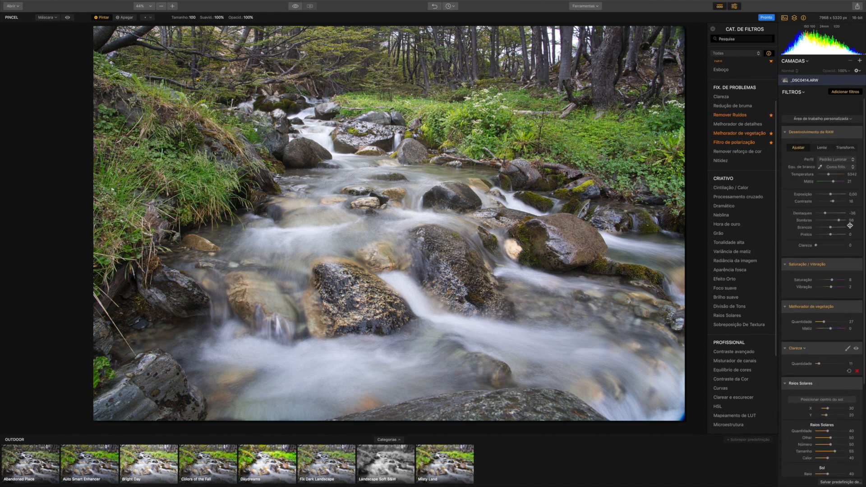
{"action": "left_click", "coordinate": [830, 116]}
{"action": "left_click", "coordinate": [830, 116]}
{"action": "left_click", "coordinate": [831, 102]}
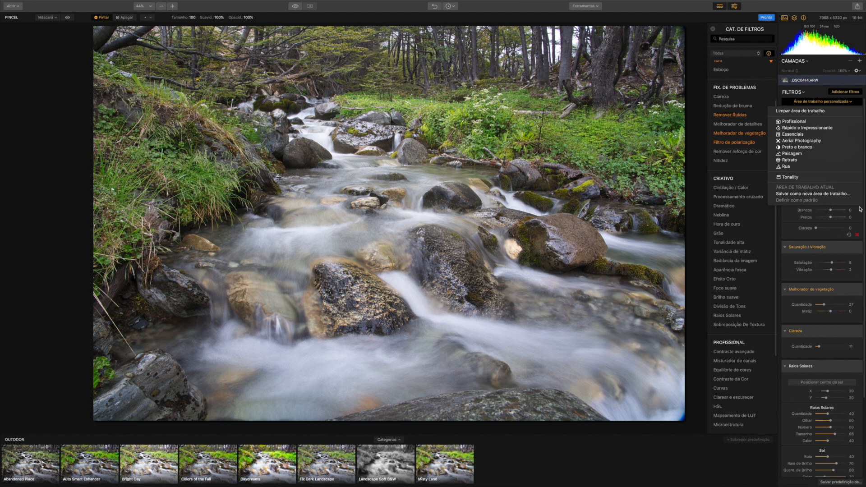
{"action": "left_click", "coordinate": [798, 155]}
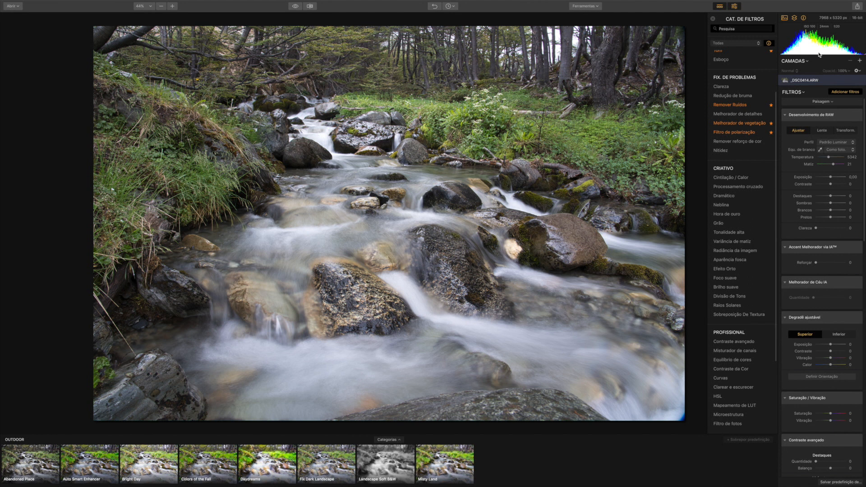
- Undo the workspace change on the photo layer to bring back its custom set of filters
{"action": "left_click", "coordinate": [830, 101]}
{"action": "left_click", "coordinate": [829, 102]}
{"action": "key", "text": "super+z"}
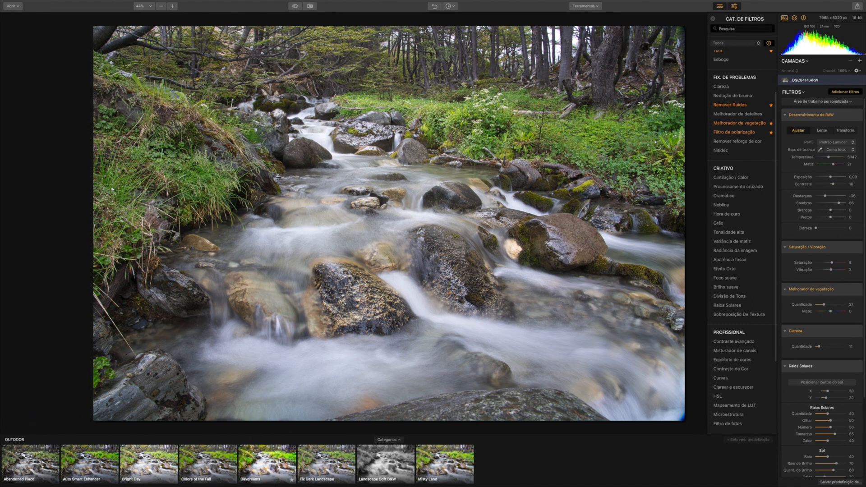
{"action": "scroll", "coordinate": [835, 287], "scroll_direction": "down", "scroll_amount": 3}
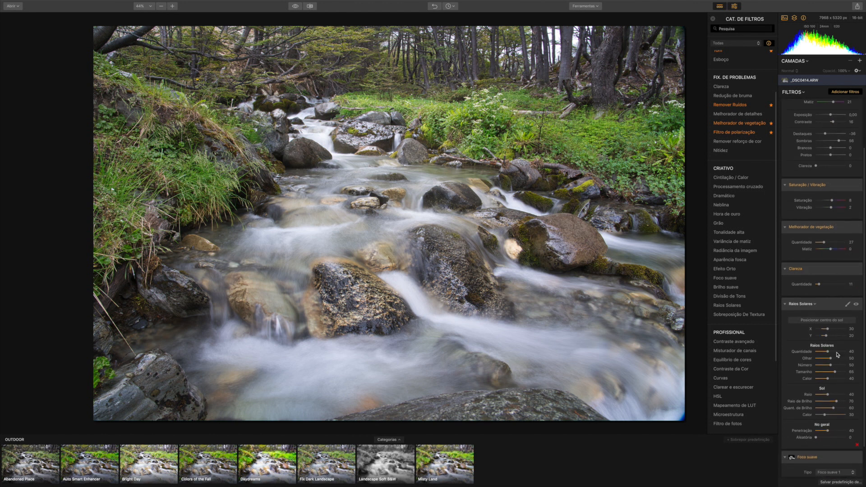
{"action": "scroll", "coordinate": [836, 351], "scroll_direction": "up", "scroll_amount": 3}
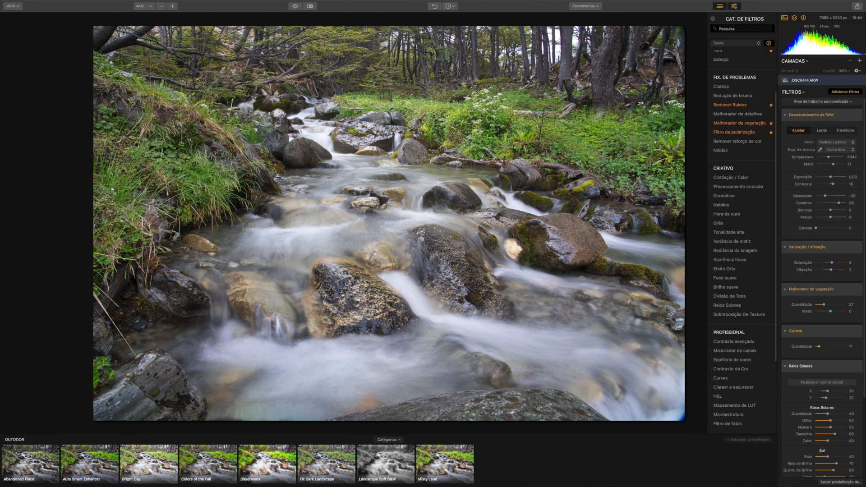
- Add a new adjustment layer above the photo and load the Paisagem workspace on it
{"action": "left_click", "coordinate": [859, 60]}
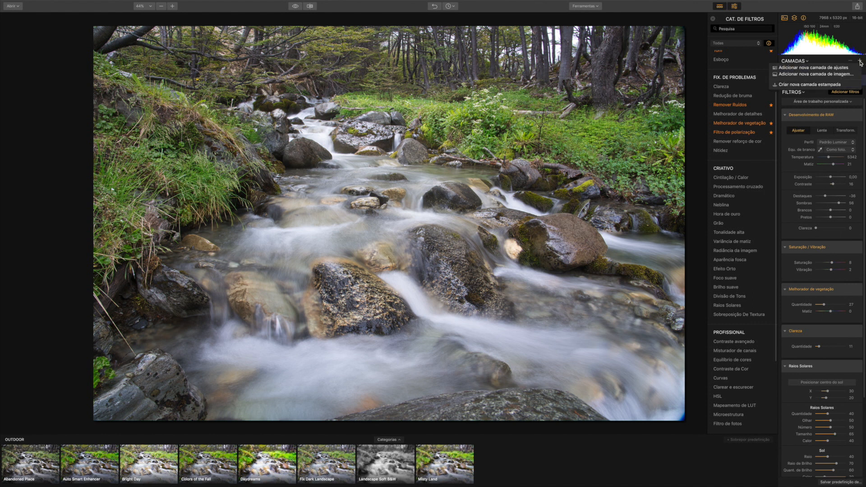
{"action": "left_click", "coordinate": [816, 68]}
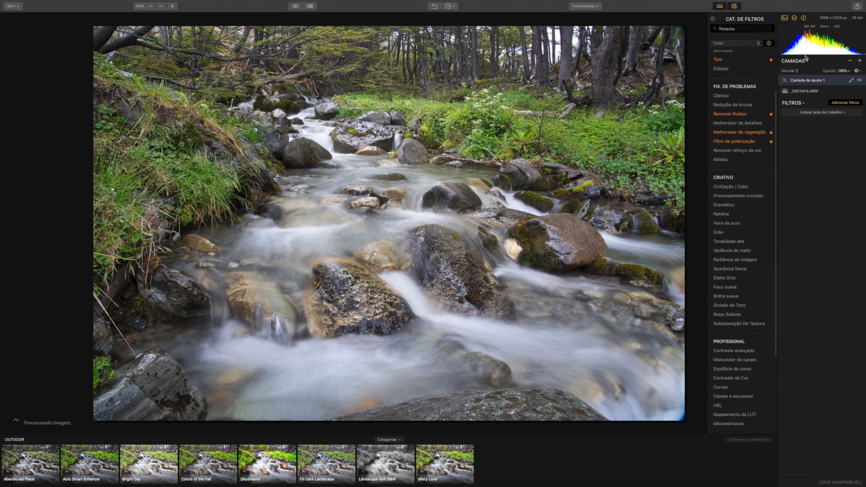
{"action": "left_click", "coordinate": [828, 114]}
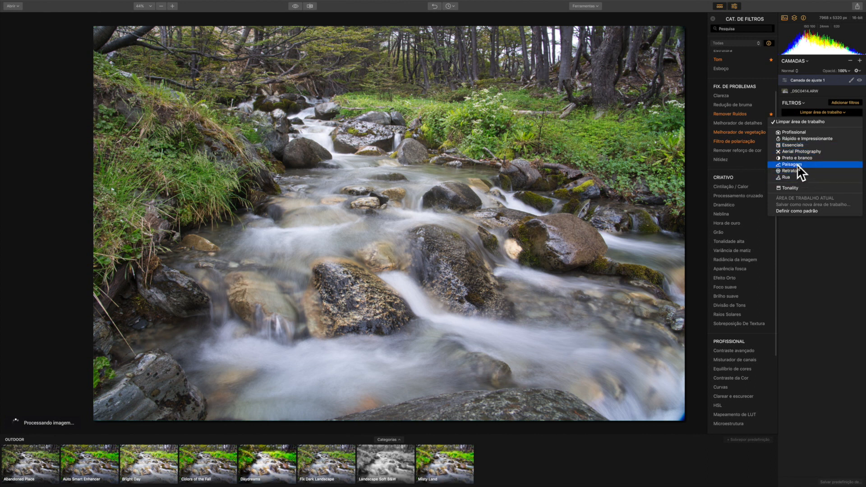
{"action": "left_click", "coordinate": [796, 165]}
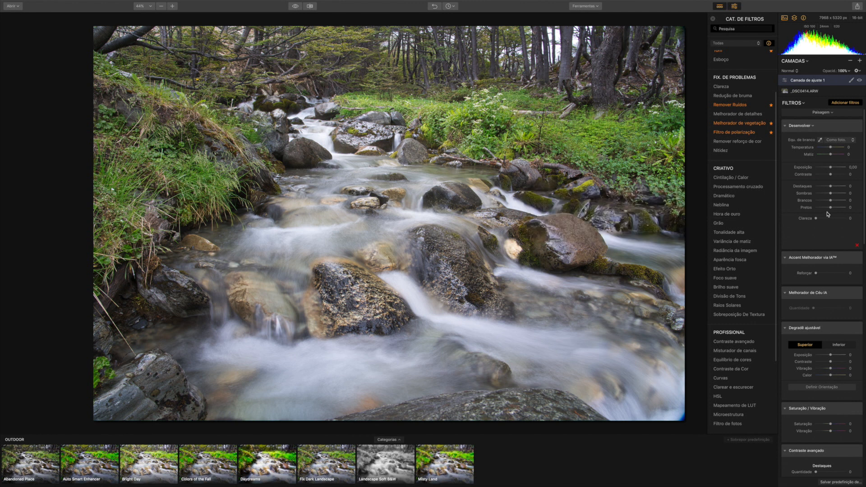
- Set Reforçar in the Accent Melhorador via IA filter to about 15 on the adjustment layer
{"action": "scroll", "coordinate": [829, 251], "scroll_direction": "down", "scroll_amount": 1}
{"action": "scroll", "coordinate": [829, 252], "scroll_direction": "down", "scroll_amount": 3}
{"action": "scroll", "coordinate": [830, 252], "scroll_direction": "up", "scroll_amount": 3}
{"action": "scroll", "coordinate": [843, 316], "scroll_direction": "down", "scroll_amount": 1}
{"action": "left_click_drag", "start_coordinate": [816, 265], "coordinate": [821, 263]}
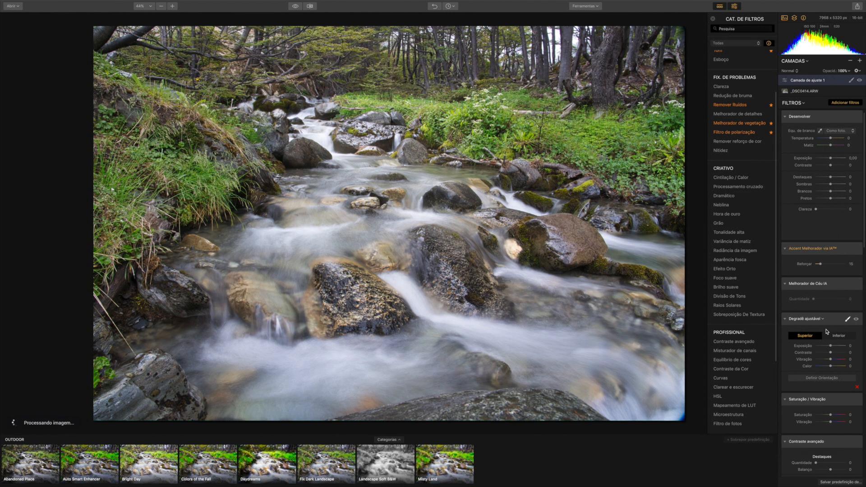
- Set the Degradê ajustável filter's Superior Exposição to -18 and slightly raise Vibração in Saturação / Vibração
{"action": "scroll", "coordinate": [826, 331], "scroll_direction": "down", "scroll_amount": 1}
{"action": "left_click_drag", "start_coordinate": [830, 322], "coordinate": [830, 323]}
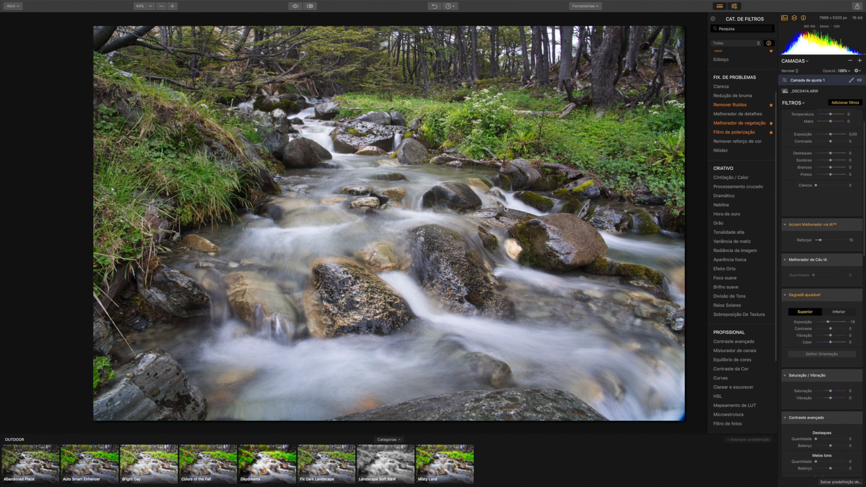
{"action": "scroll", "coordinate": [836, 376], "scroll_direction": "down", "scroll_amount": 1}
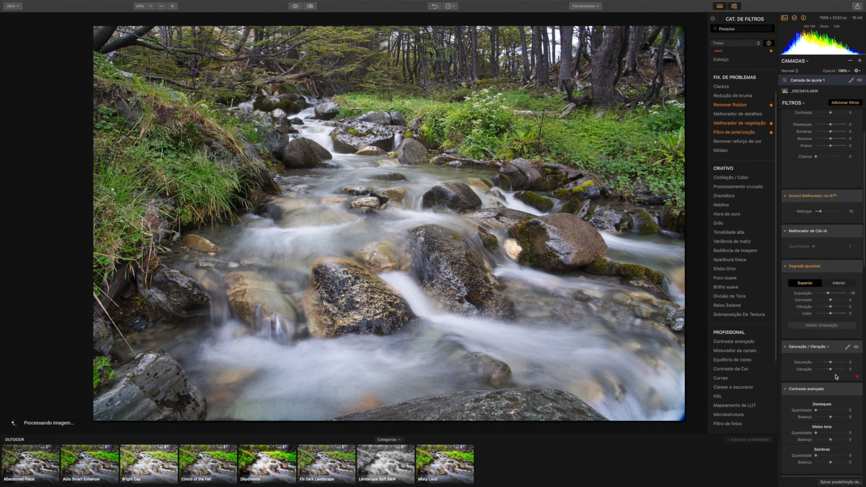
{"action": "left_click_drag", "start_coordinate": [831, 370], "coordinate": [832, 369]}
- Add a second adjustment layer on top of the stack and load the Profissional workspace on it
{"action": "scroll", "coordinate": [837, 411], "scroll_direction": "down", "scroll_amount": 5}
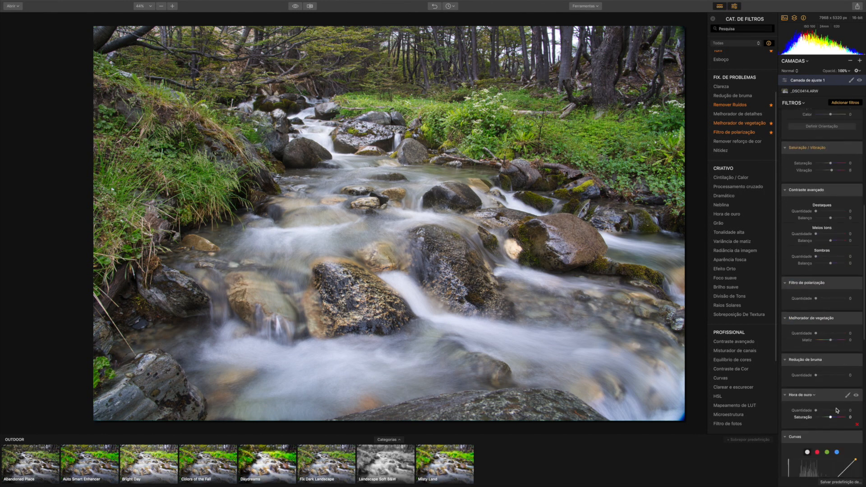
{"action": "scroll", "coordinate": [834, 406], "scroll_direction": "down", "scroll_amount": 6}
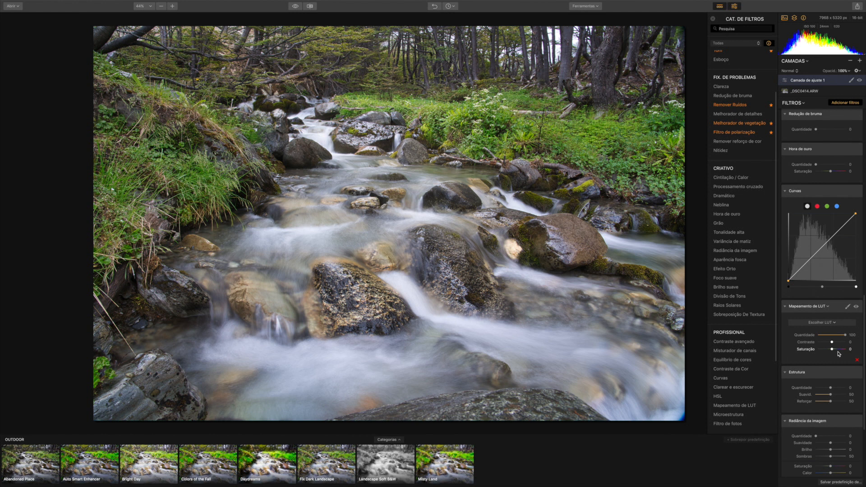
{"action": "scroll", "coordinate": [839, 271], "scroll_direction": "up", "scroll_amount": 10}
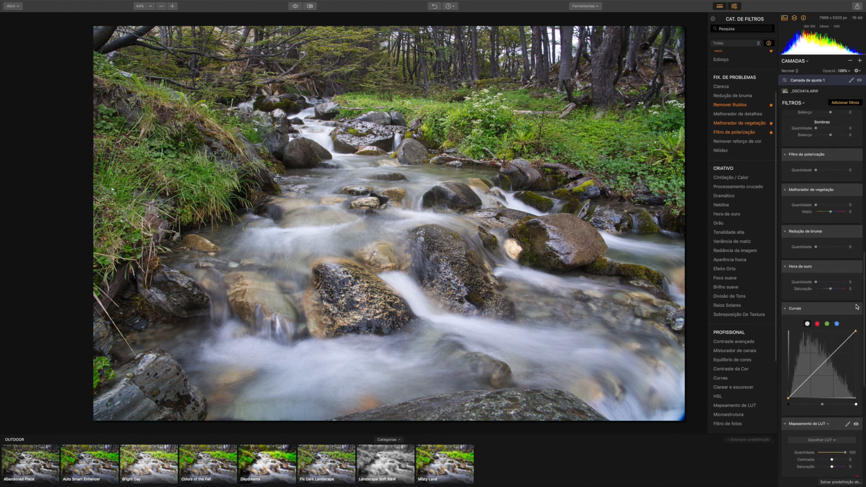
{"action": "left_click", "coordinate": [860, 60]}
{"action": "left_click", "coordinate": [811, 68]}
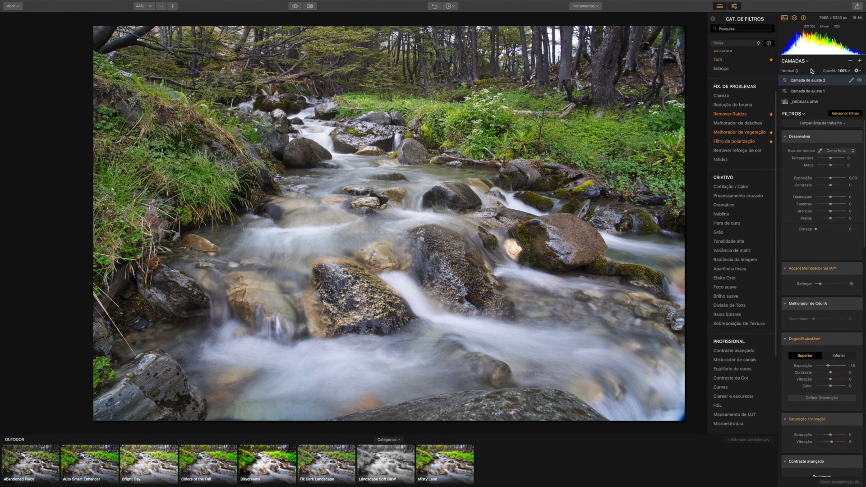
{"action": "left_click", "coordinate": [823, 123]}
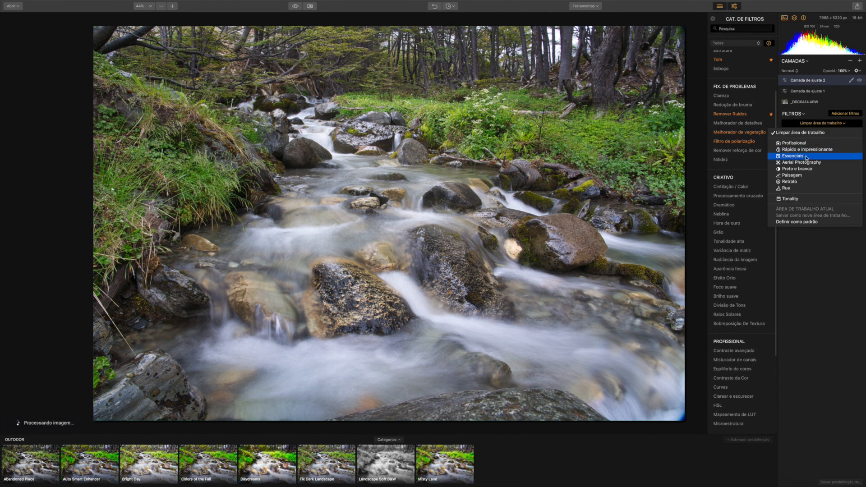
{"action": "left_click", "coordinate": [798, 145]}
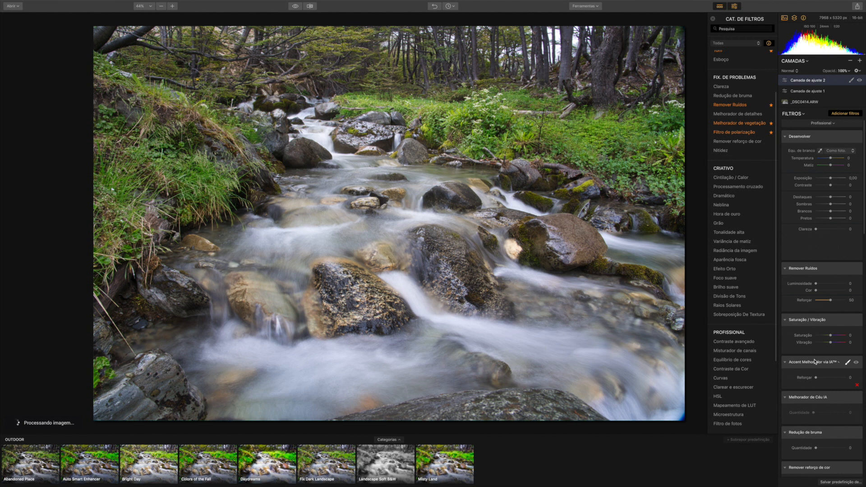
{"action": "scroll", "coordinate": [816, 352], "scroll_direction": "down", "scroll_amount": 10}
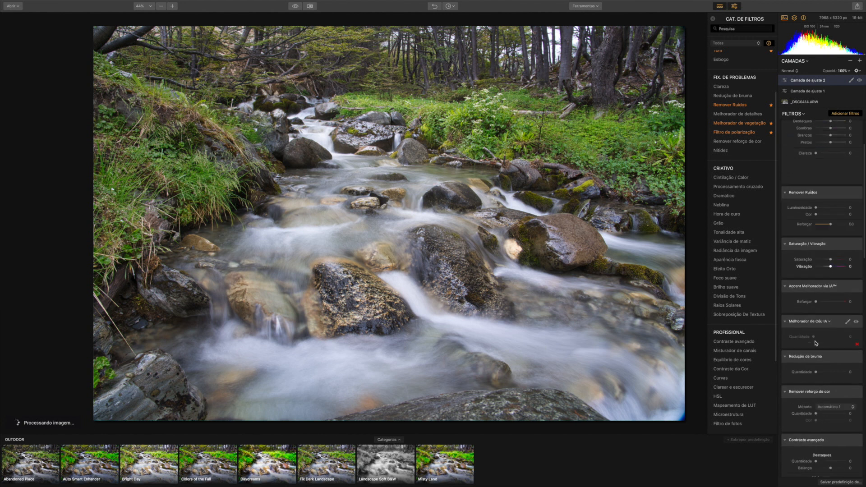
{"action": "scroll", "coordinate": [817, 343], "scroll_direction": "up", "scroll_amount": 10}
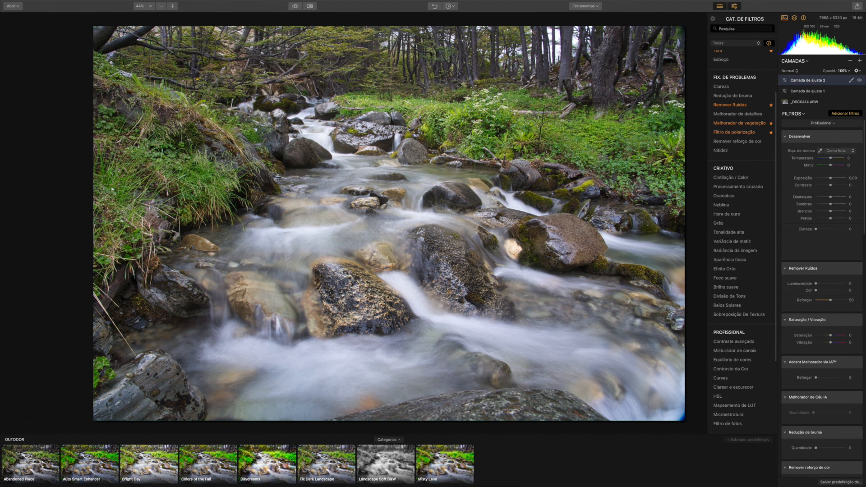
{"action": "mouse_move", "coordinate": [733, 234]}
{"action": "left_click", "coordinate": [827, 124]}
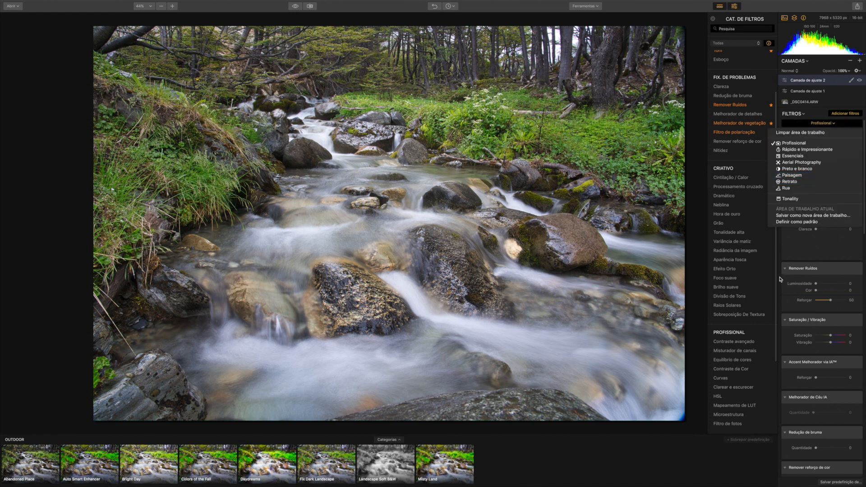
{"action": "left_click", "coordinate": [803, 133]}
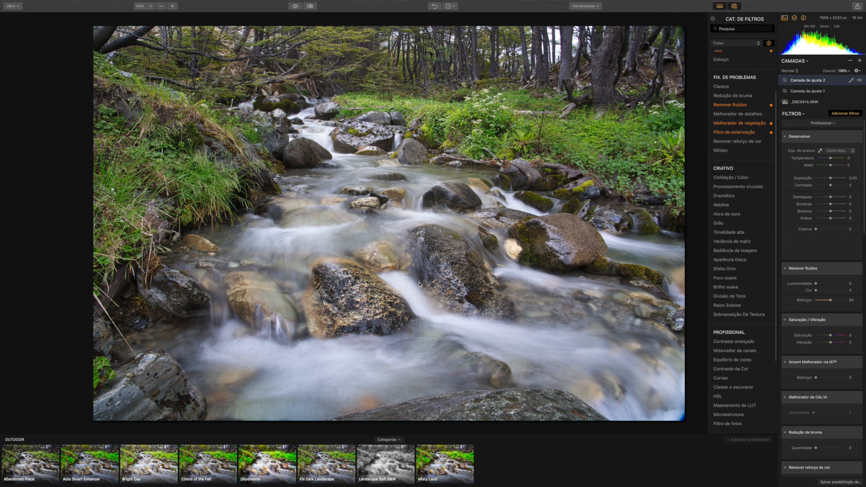
{"action": "left_click", "coordinate": [860, 61]}
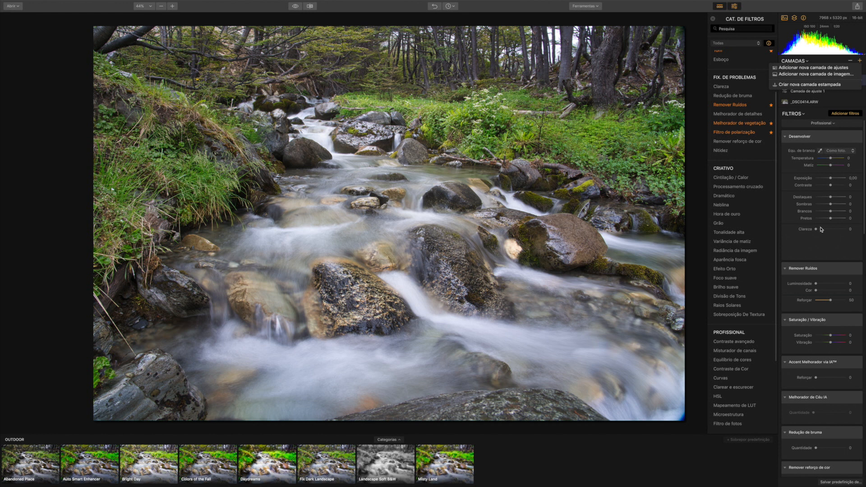
{"action": "left_click", "coordinate": [842, 323]}
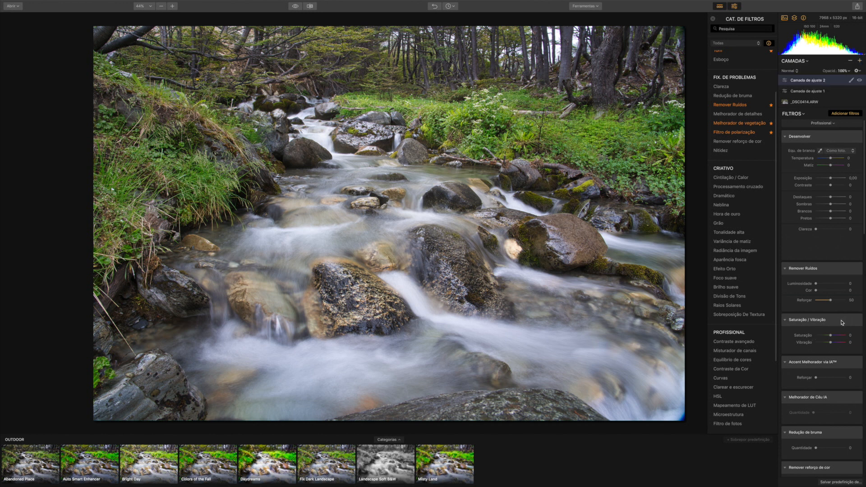